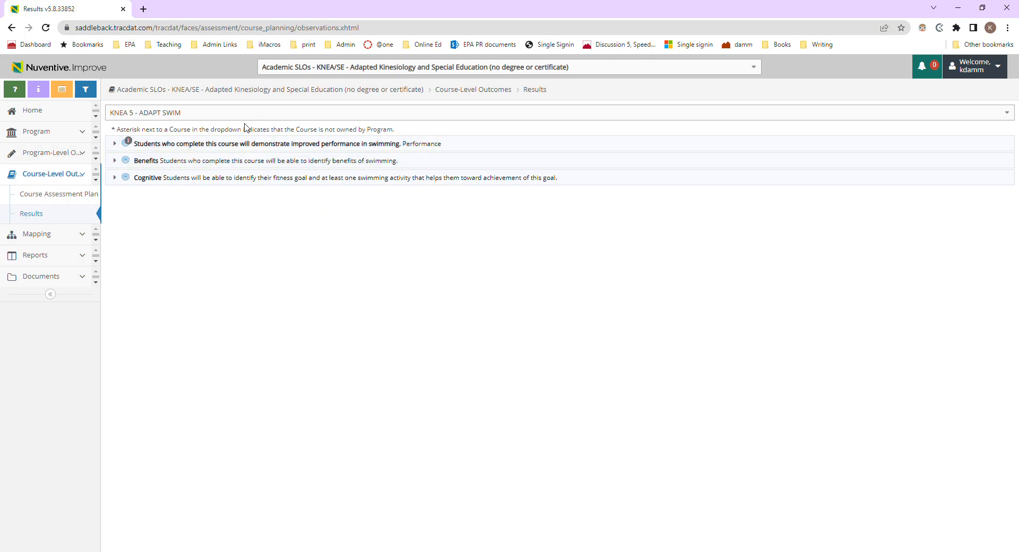
Review the result recorded under the improved swimming performance outcome of KNEA 5 - ADAPT SWIM
{"action": "left_click", "coordinate": [115, 144]}
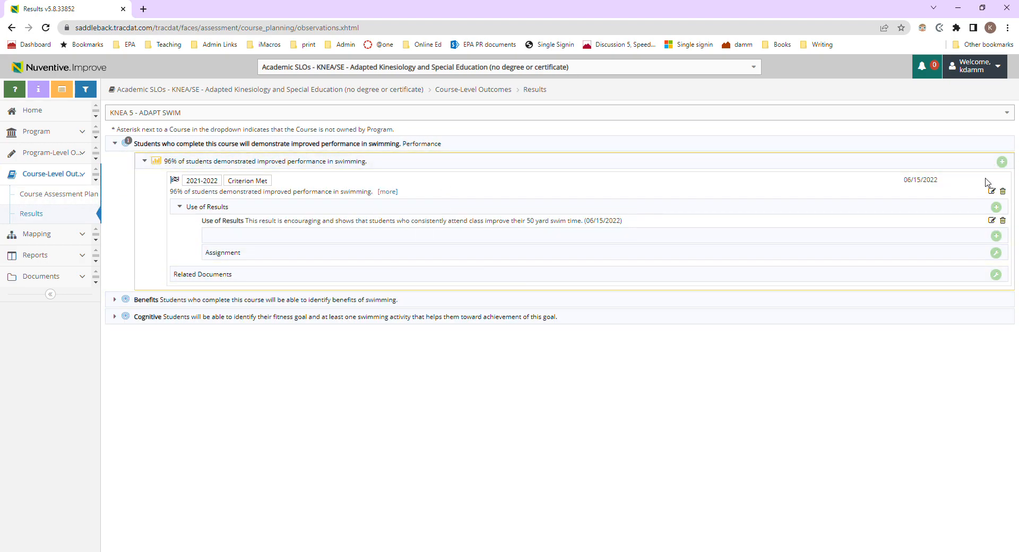
{"action": "left_click", "coordinate": [115, 144]}
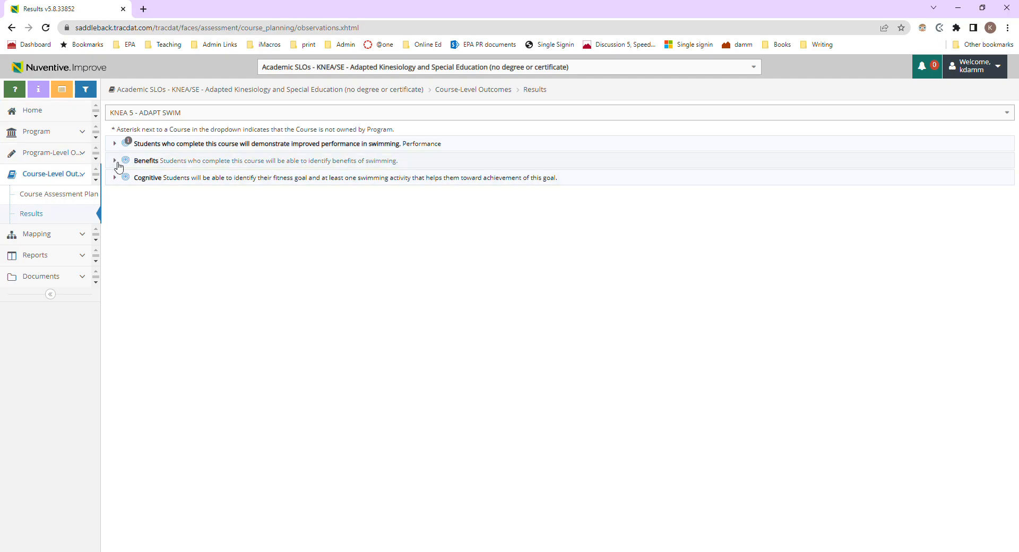
Show the results for KNEA 4 - ADAP STR & CORE TR and examine those under its Performance and Benefits outcomes
{"action": "left_click", "coordinate": [160, 113]}
{"action": "left_click", "coordinate": [178, 186]}
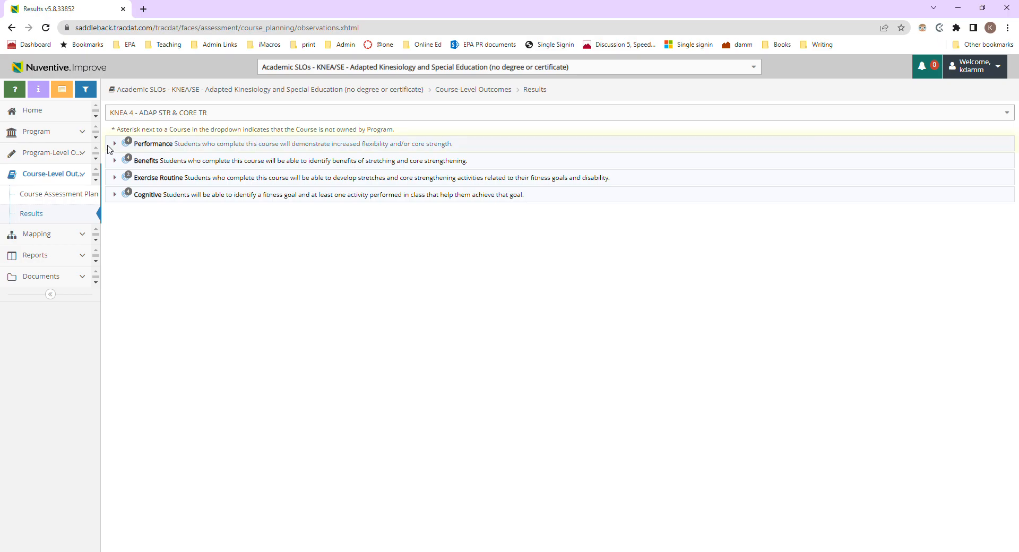
{"action": "left_click", "coordinate": [115, 143]}
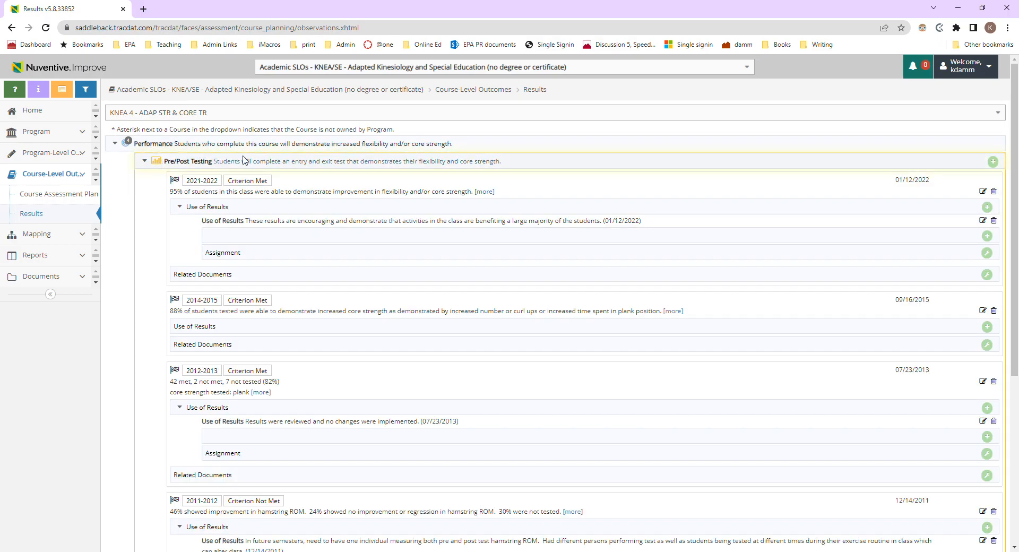
{"action": "scroll", "coordinate": [190, 175], "scroll_direction": "down", "scroll_amount": 5}
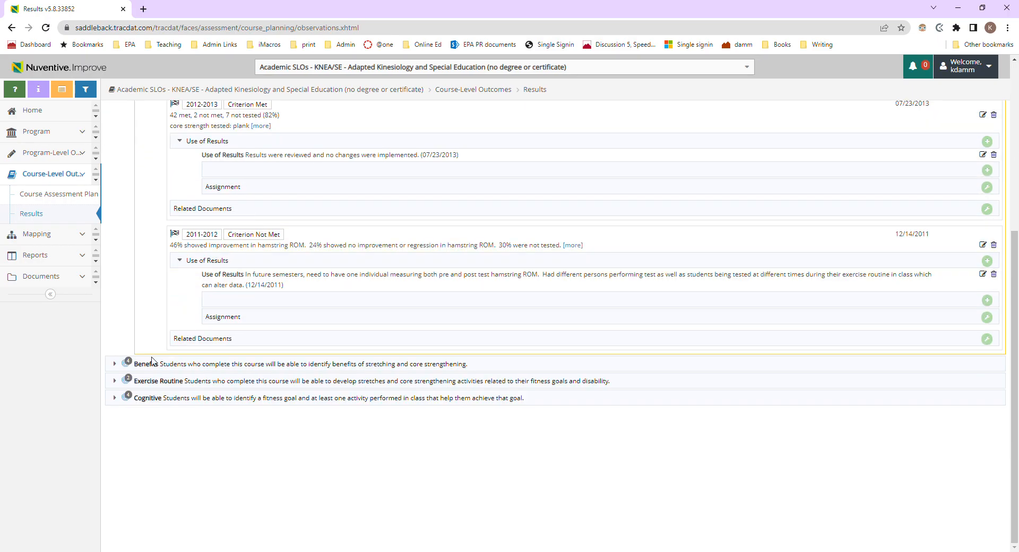
{"action": "left_click", "coordinate": [121, 366]}
{"action": "scroll", "coordinate": [123, 371], "scroll_direction": "down", "scroll_amount": 1}
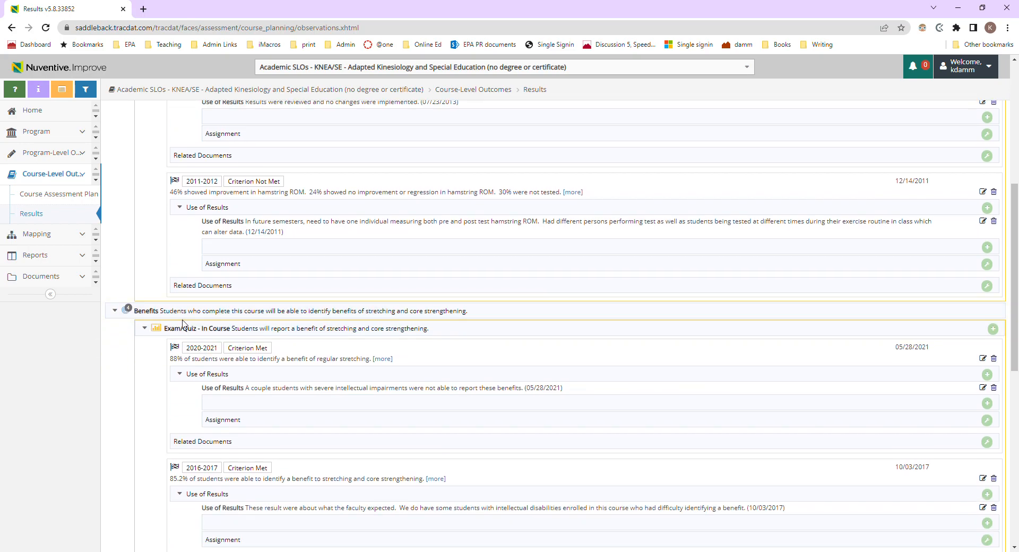
{"action": "scroll", "coordinate": [194, 345], "scroll_direction": "up", "scroll_amount": 6}
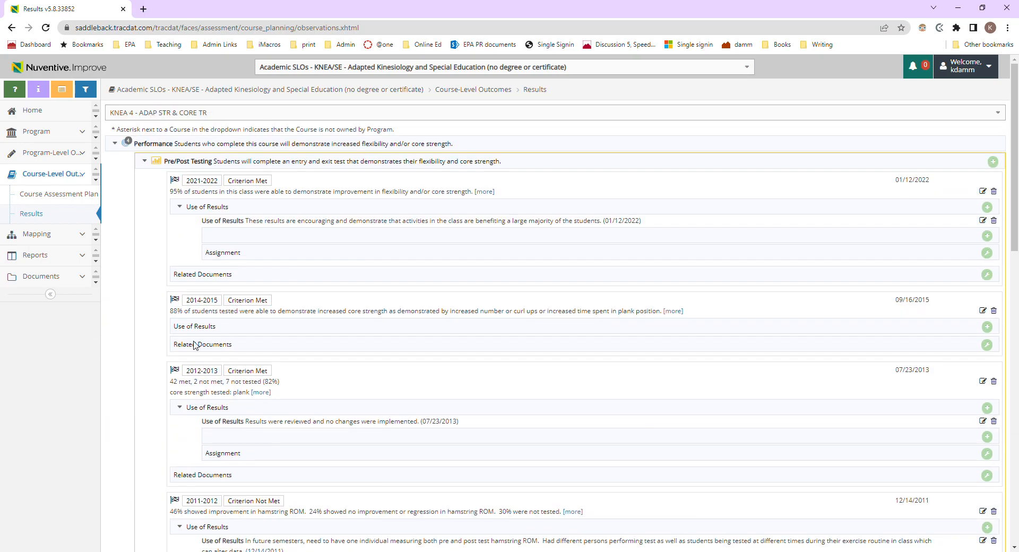
{"action": "left_click", "coordinate": [115, 144]}
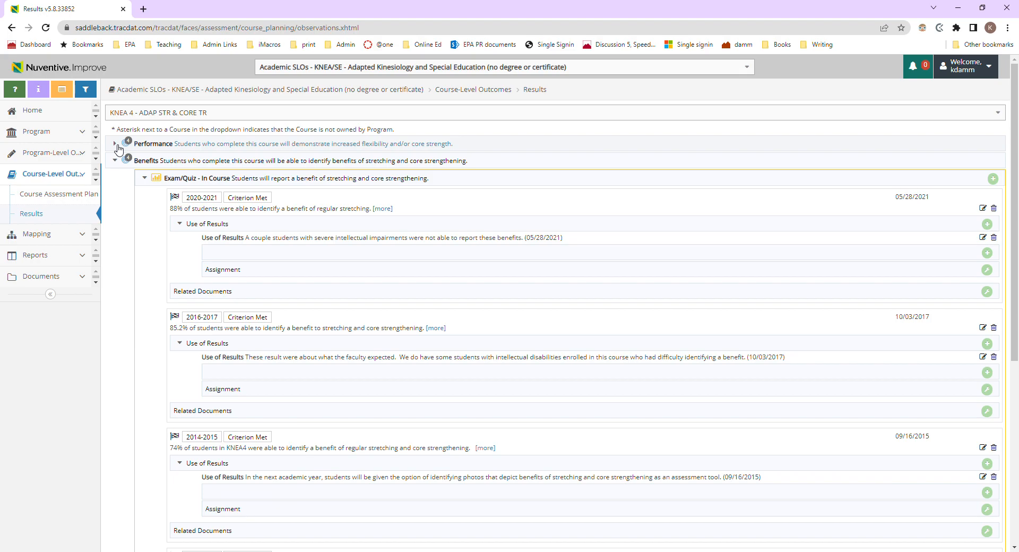
{"action": "left_click", "coordinate": [115, 160]}
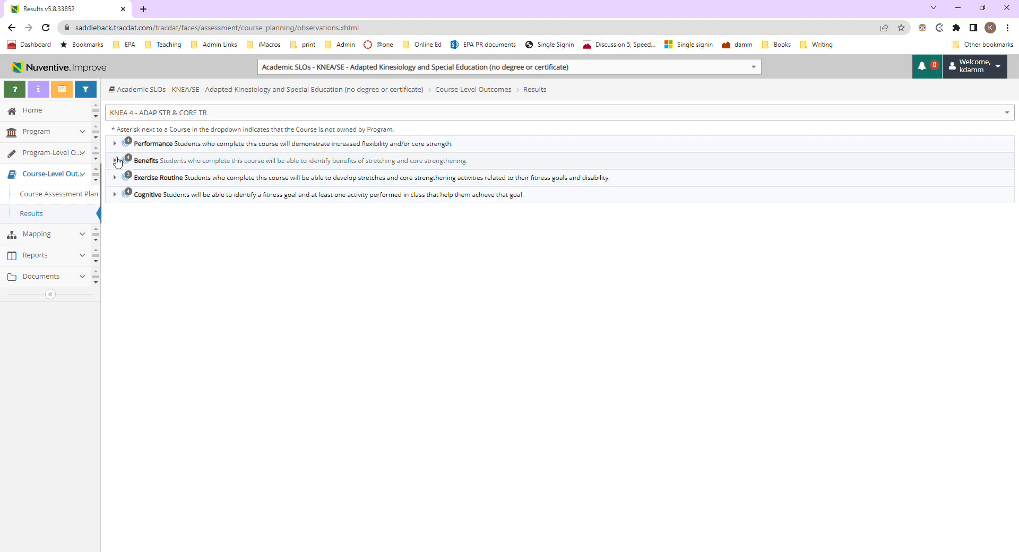
Switch to KNEA 5 - ADAPT SWIM and start a new assessment method for its Benefits outcome in the Course Assessment Plan
{"action": "left_click", "coordinate": [185, 114]}
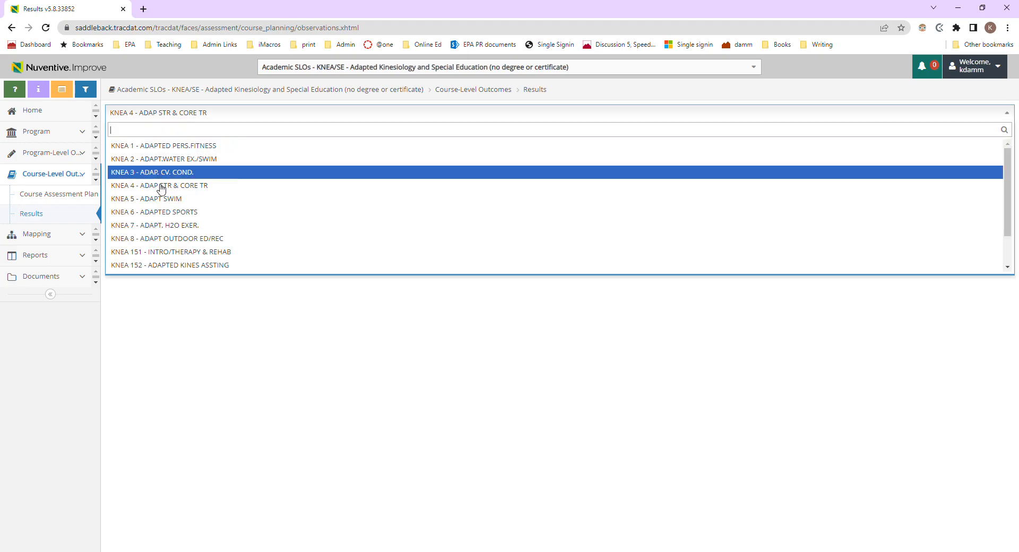
{"action": "left_click", "coordinate": [160, 201]}
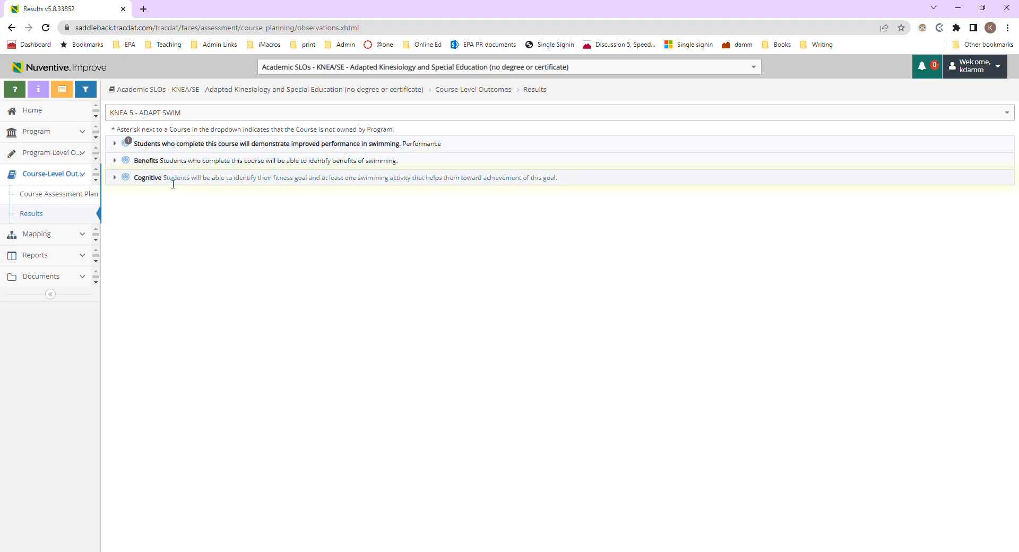
{"action": "left_click", "coordinate": [53, 196]}
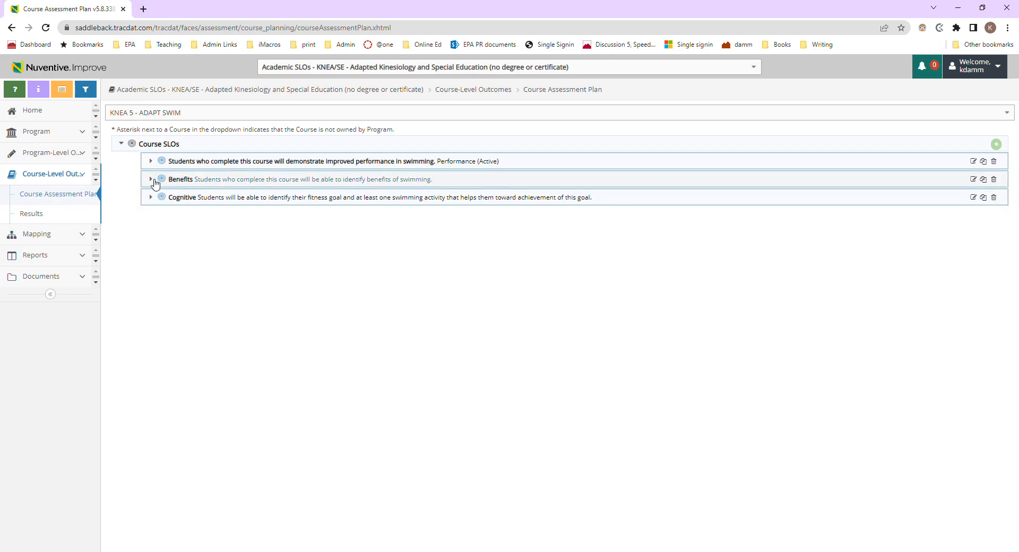
{"action": "left_click", "coordinate": [151, 180]}
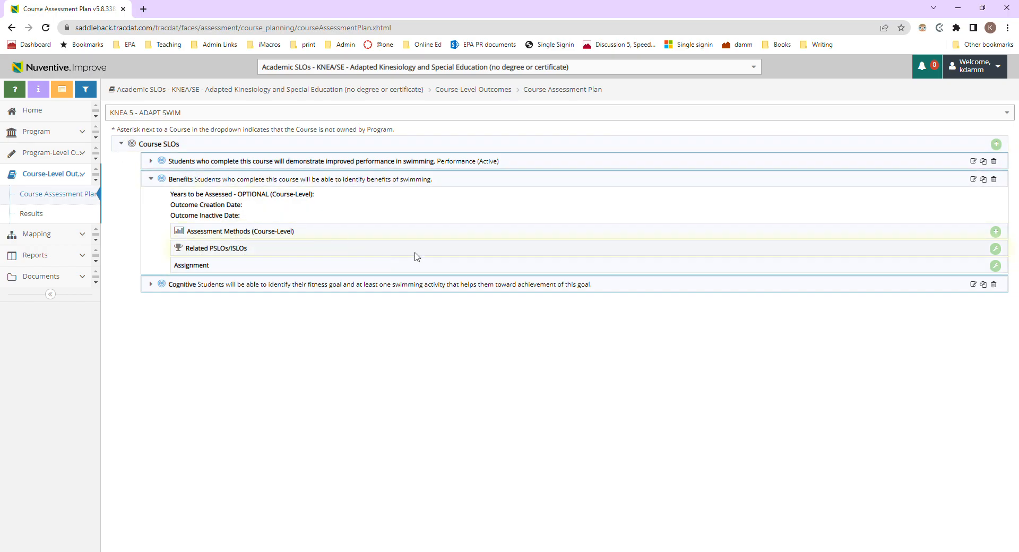
{"action": "left_click", "coordinate": [995, 232]}
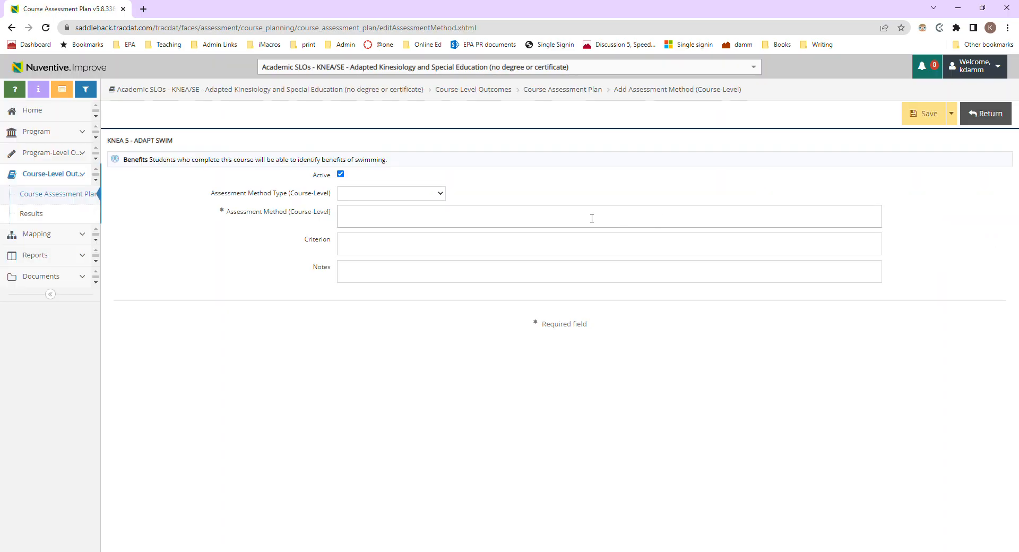
Set the method type to Exam/Quiz - In Course and the assessment method to "Students will successfully answer exam questions about this topic."
{"action": "left_click", "coordinate": [413, 197]}
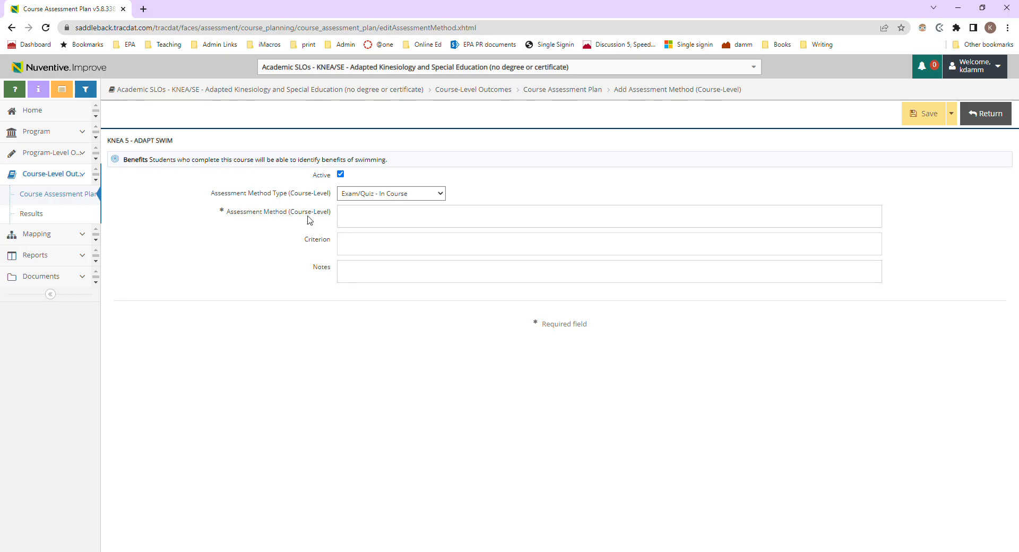
{"action": "left_click", "coordinate": [380, 226]}
{"action": "type", "text": "DStudents"}
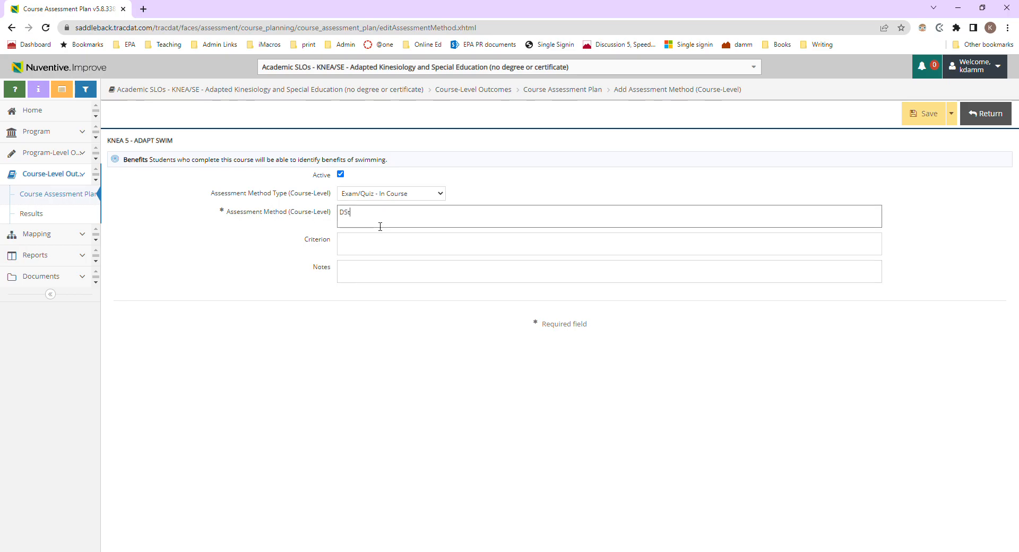
{"action": "key", "text": "BackSpace"}
{"action": "key", "text": "BackSpace"}
{"action": "key", "text": "BackSpace"}
{"action": "key", "text": "BackSpace"}
{"action": "key", "text": "BackSpace"}
{"action": "key", "text": "BackSpace"}
{"action": "key", "text": "BackSpace"}
{"action": "key", "text": "BackSpace"}
{"action": "type", "text": "Students will successfully an"}
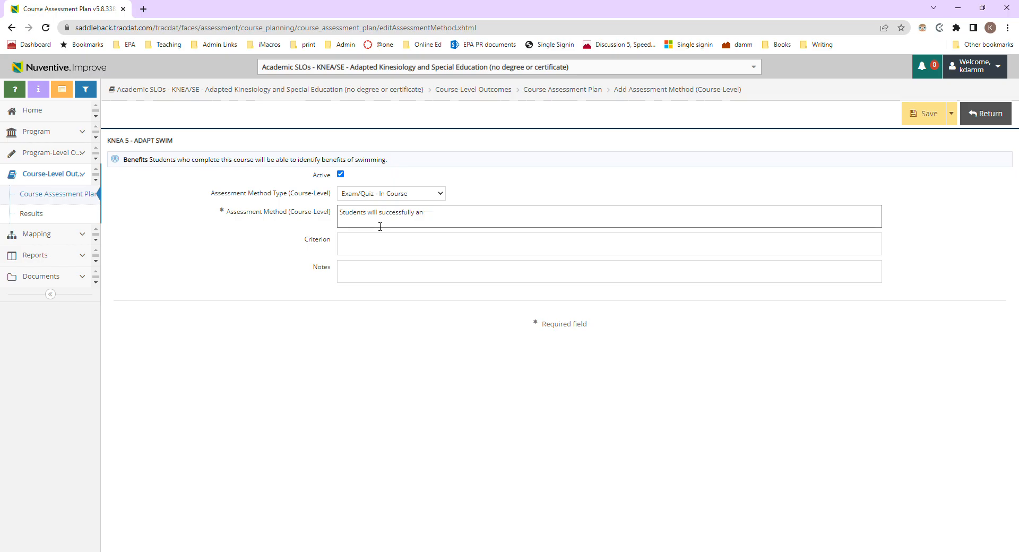
{"action": "type", "text": "swer exam questions about this topic."}
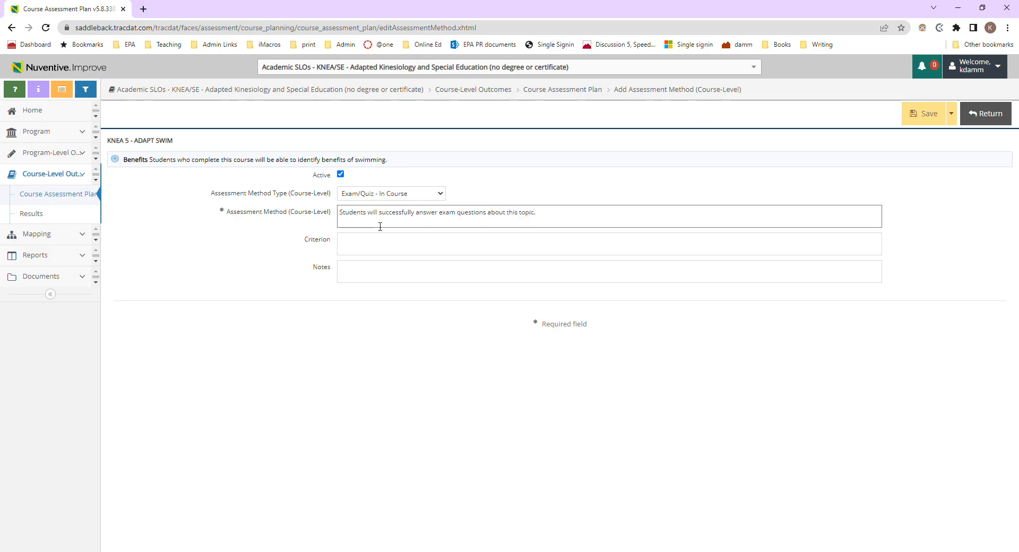
{"action": "key", "text": "ctrl+a"}
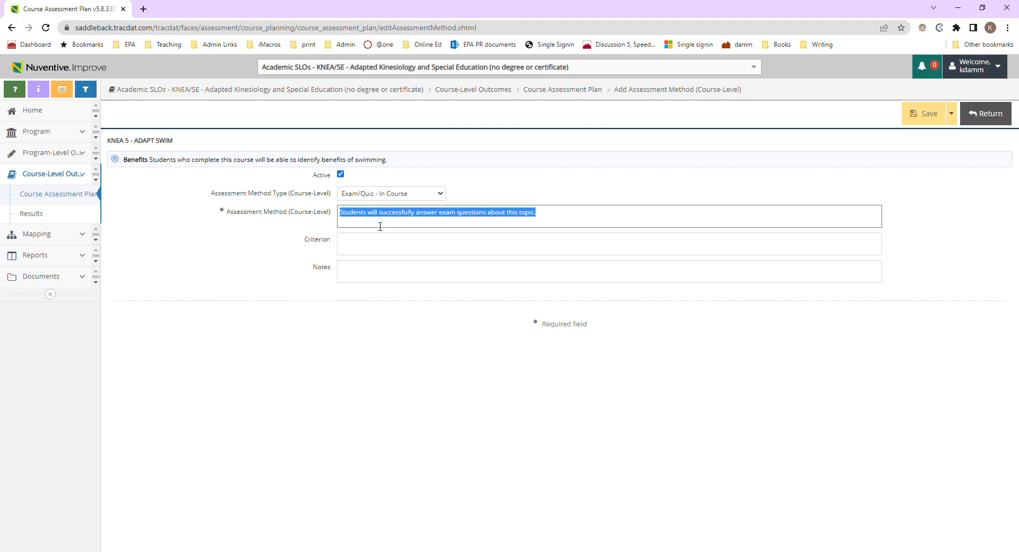
{"action": "left_click", "coordinate": [564, 215]}
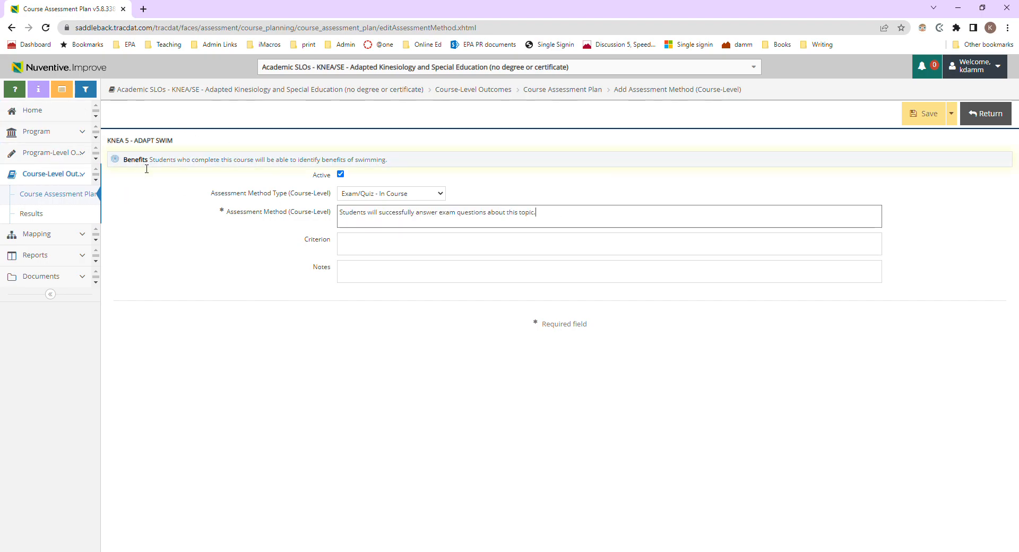
{"action": "left_click", "coordinate": [400, 197]}
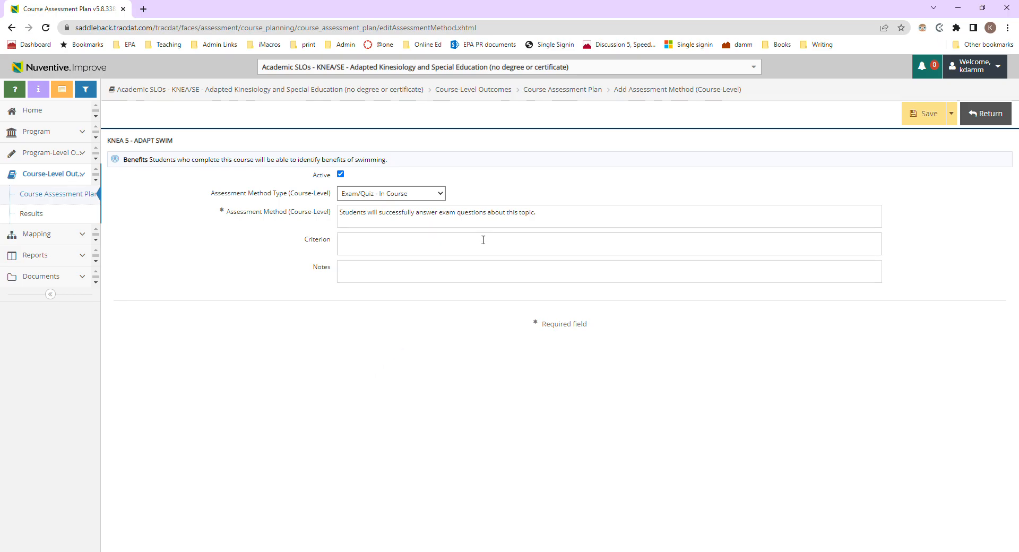
{"action": "left_click", "coordinate": [375, 215]}
{"action": "left_click_drag", "start_coordinate": [568, 218], "coordinate": [427, 215]}
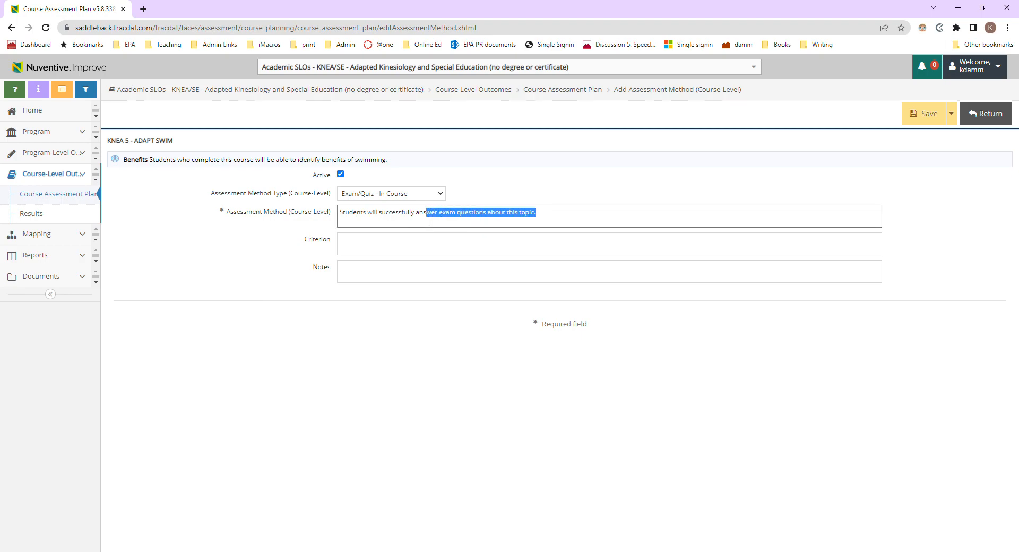
Set the criterion to "75% of students will pass all the questions related to the benefits of swimming." and save the assessment method
{"action": "left_click", "coordinate": [379, 251]}
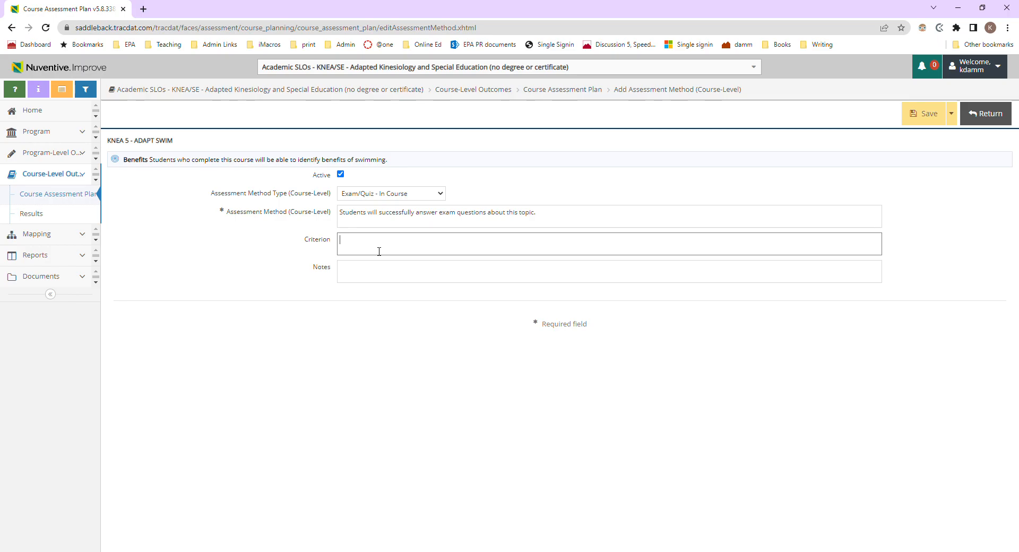
{"action": "type", "text": "% of students will pass all the questi"}
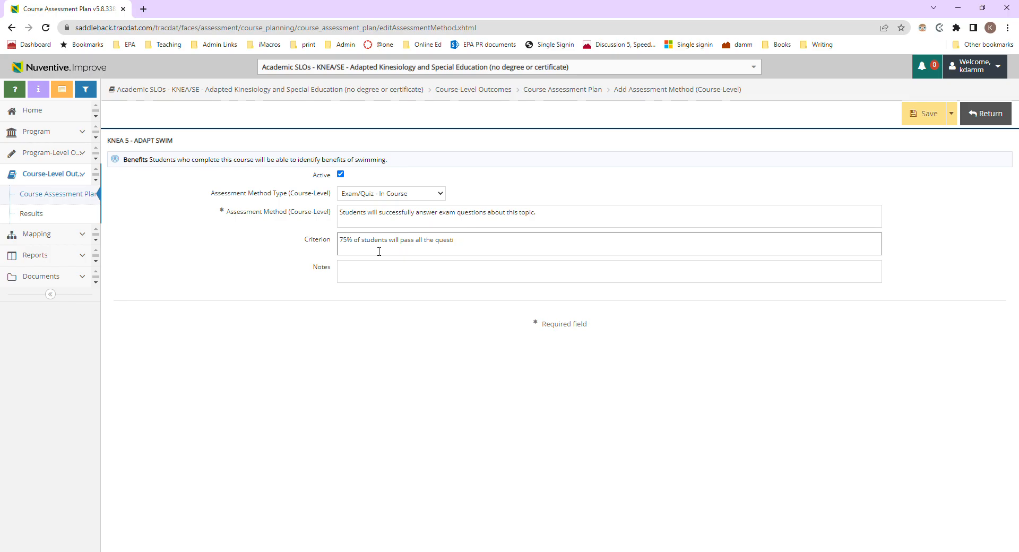
{"action": "type", "text": "nns rela"}
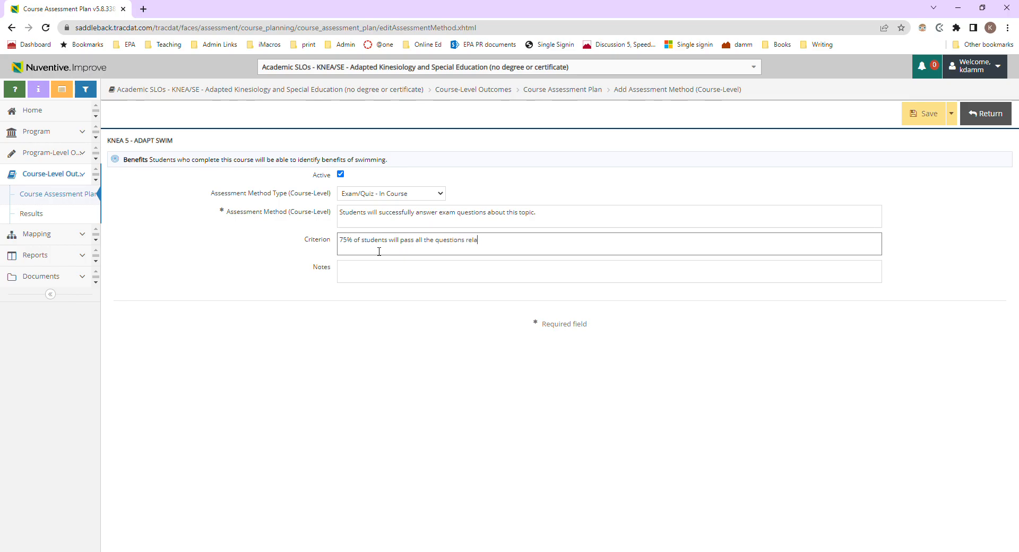
{"action": "type", "text": "ted to the benefits of swimming."}
{"action": "left_click", "coordinate": [920, 115]}
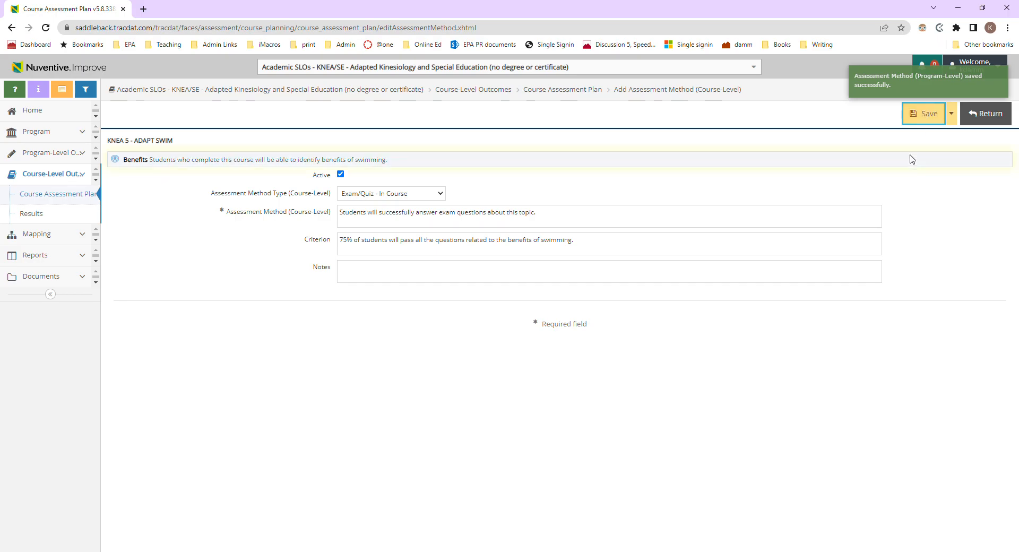
{"action": "left_click", "coordinate": [997, 115]}
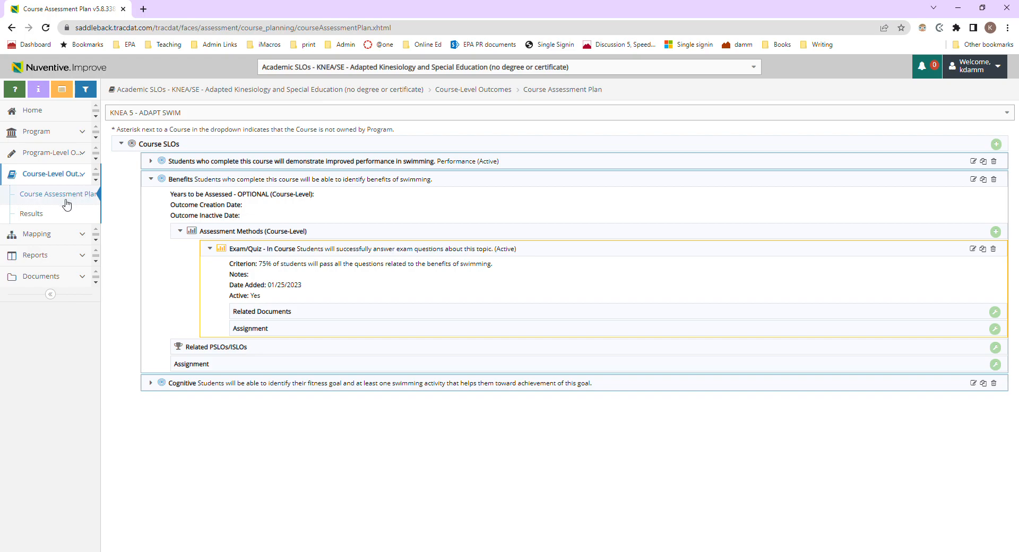
Start a new result for the Exam/Quiz - In Course method under the Benefits outcome of KNEA 5
{"action": "left_click", "coordinate": [40, 217]}
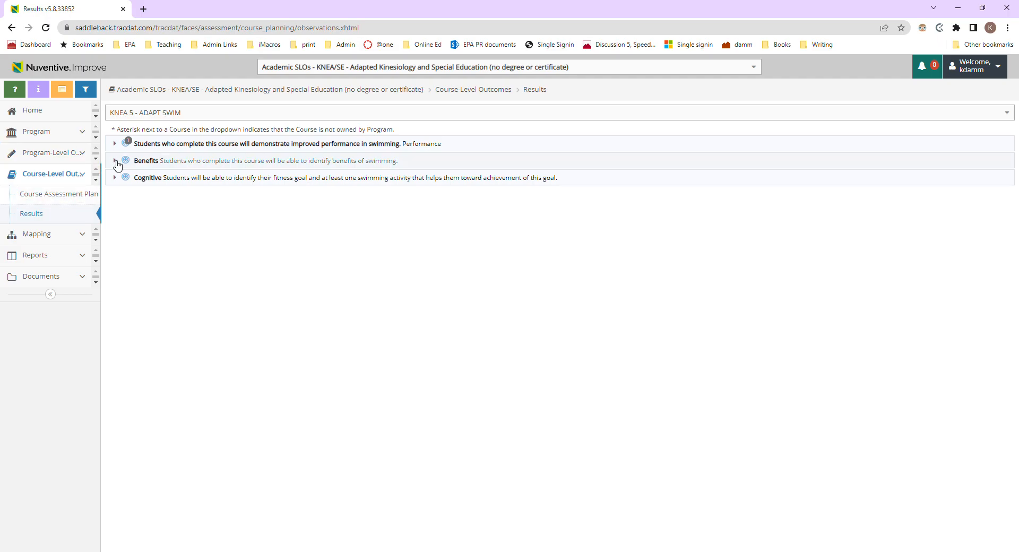
{"action": "left_click", "coordinate": [115, 160]}
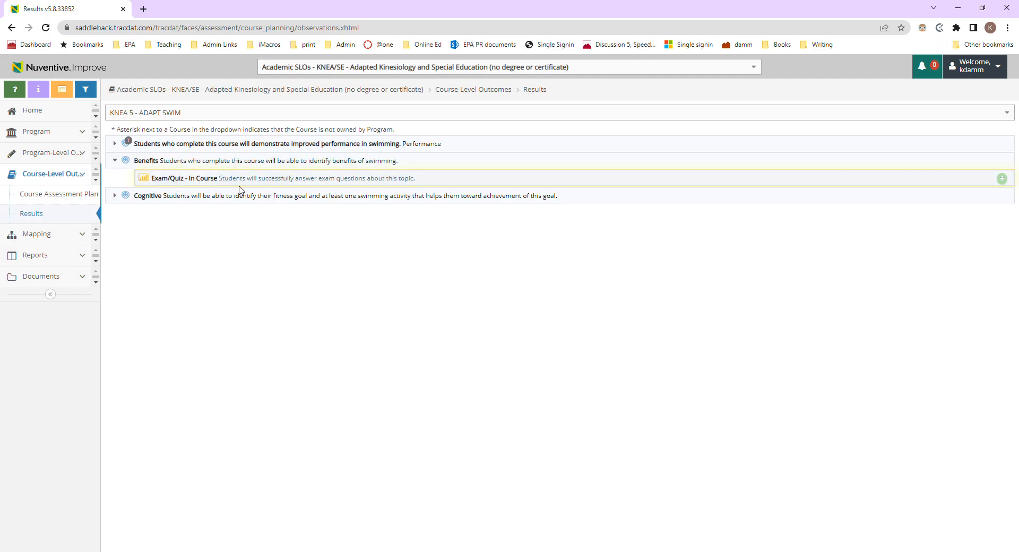
{"action": "left_click", "coordinate": [1007, 181]}
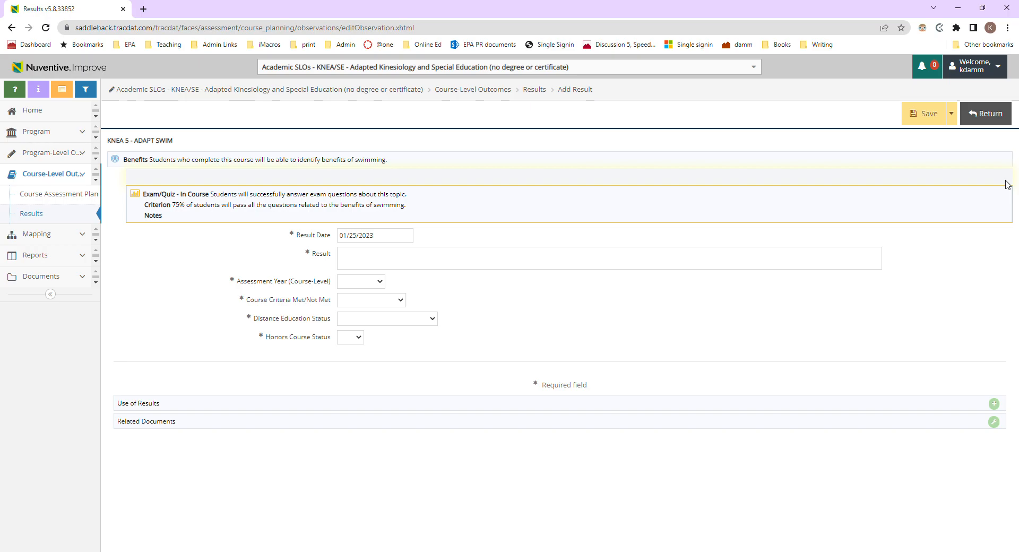
{"action": "left_click", "coordinate": [622, 267]}
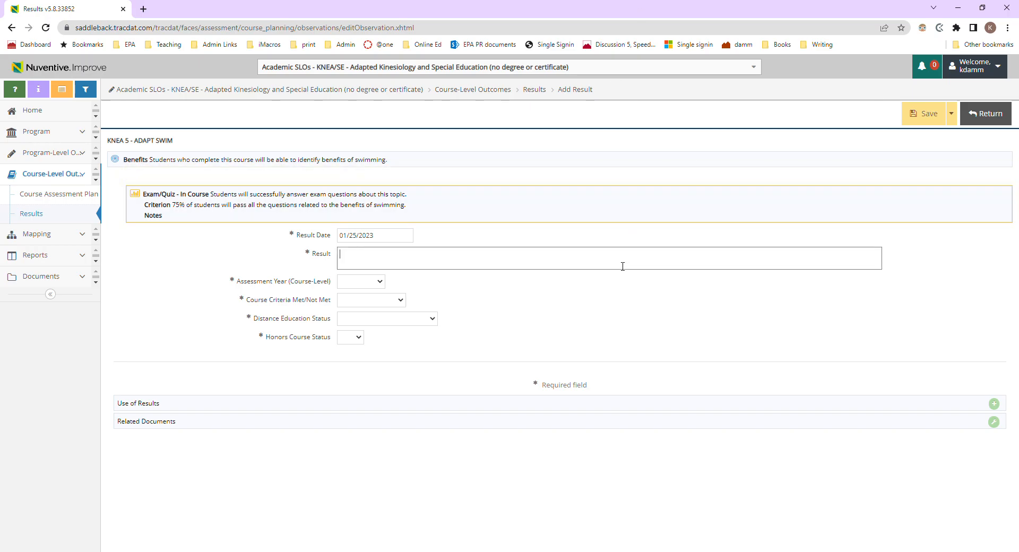